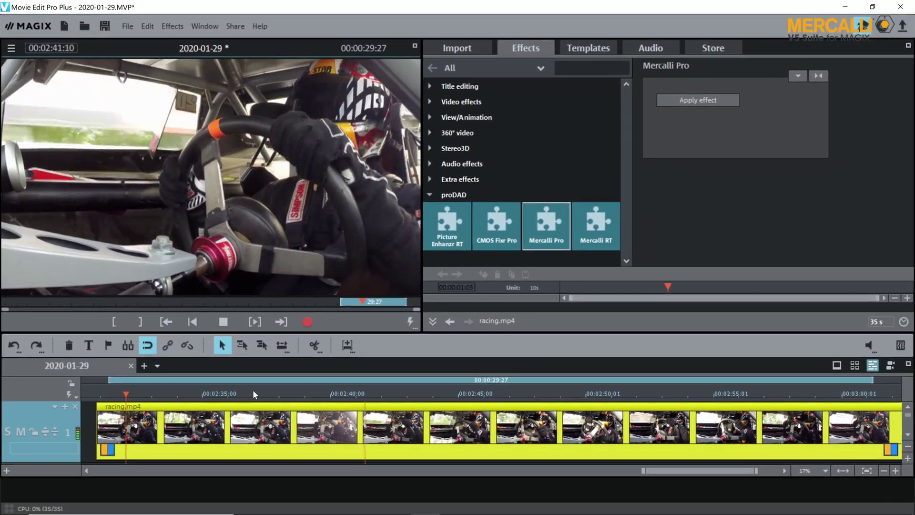
- Stop and scrub the racing.mp4 clip, then pick the proDAD Mercalli RT stabilizer
{"action": "key", "text": "space"}
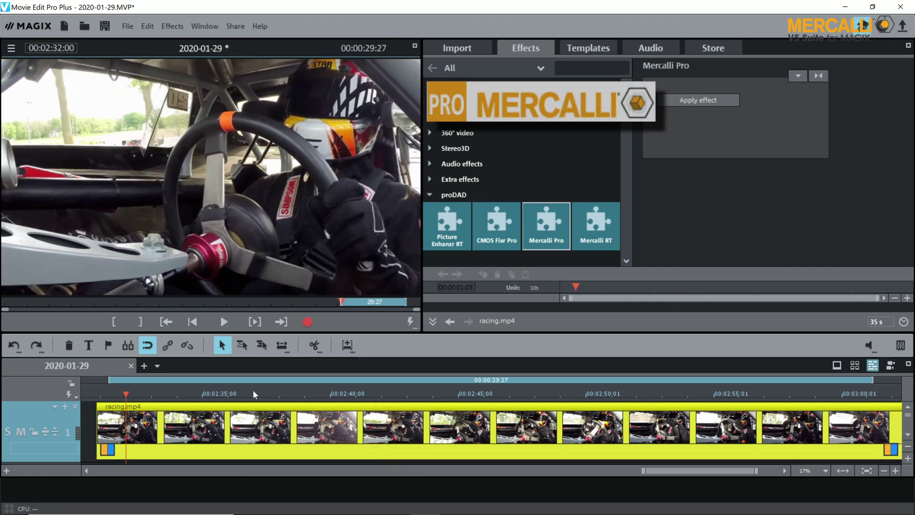
{"action": "mouse_move", "coordinate": [252, 389]}
{"action": "left_mouse_down"}
{"action": "mouse_move", "coordinate": [548, 397]}
{"action": "mouse_move", "coordinate": [267, 388]}
{"action": "left_mouse_up"}
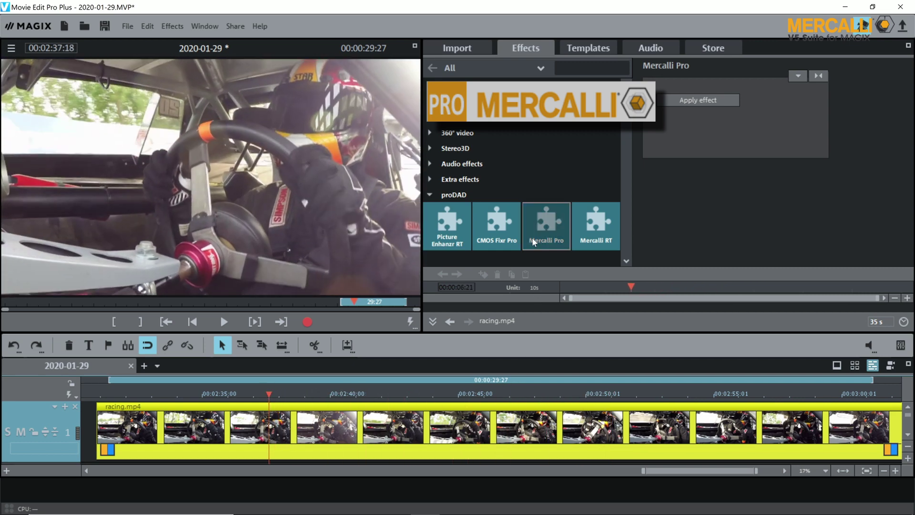
{"action": "left_click", "coordinate": [677, 104]}
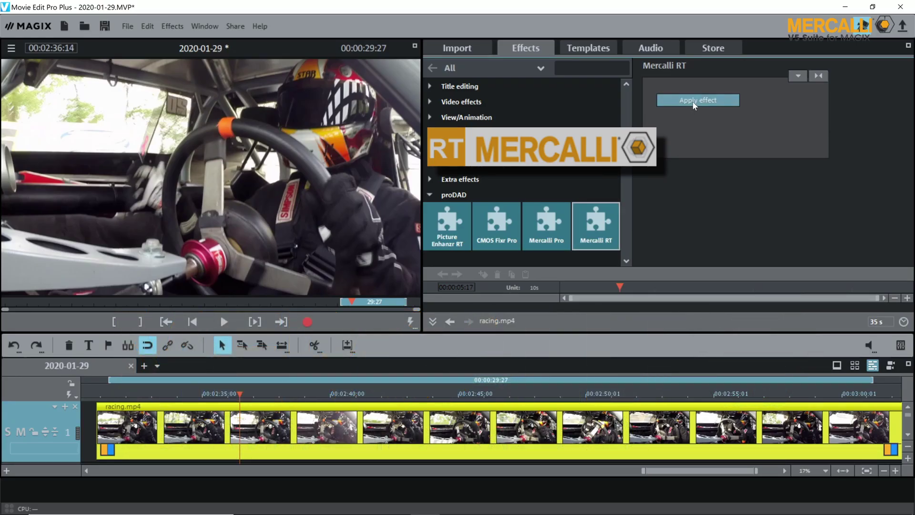
- Apply Mercalli RT to racing.mp4 and play the side-by-side before/after comparison
{"action": "left_click", "coordinate": [693, 100]}
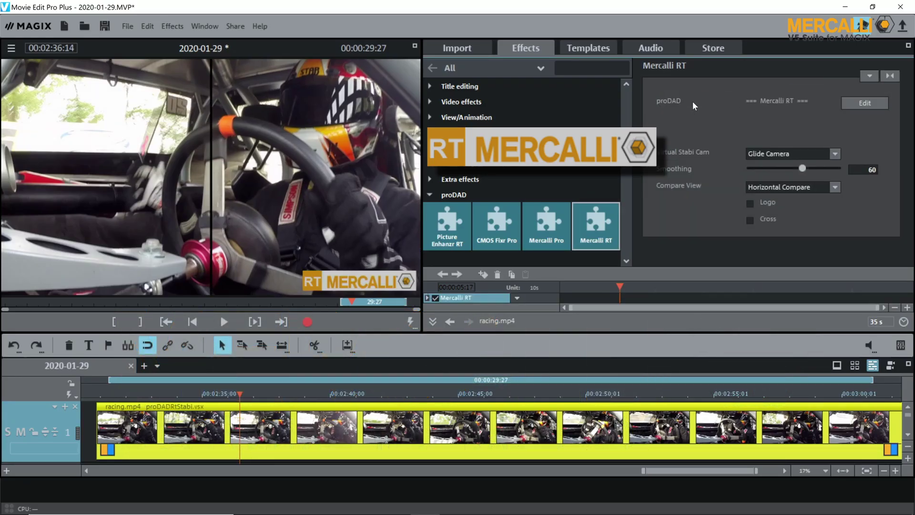
{"action": "left_click", "coordinate": [231, 318]}
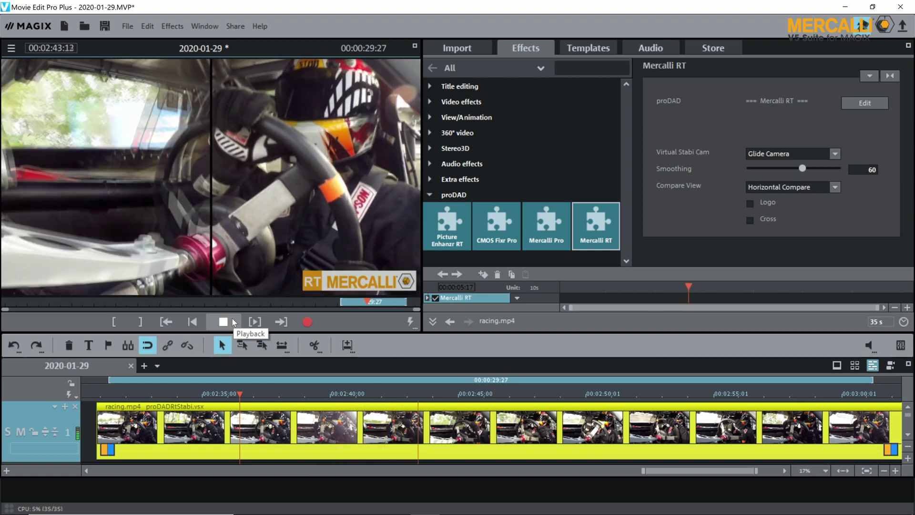
- Open the full Mercalli RT settings dialog and review the Camera type options
{"action": "left_click", "coordinate": [866, 104]}
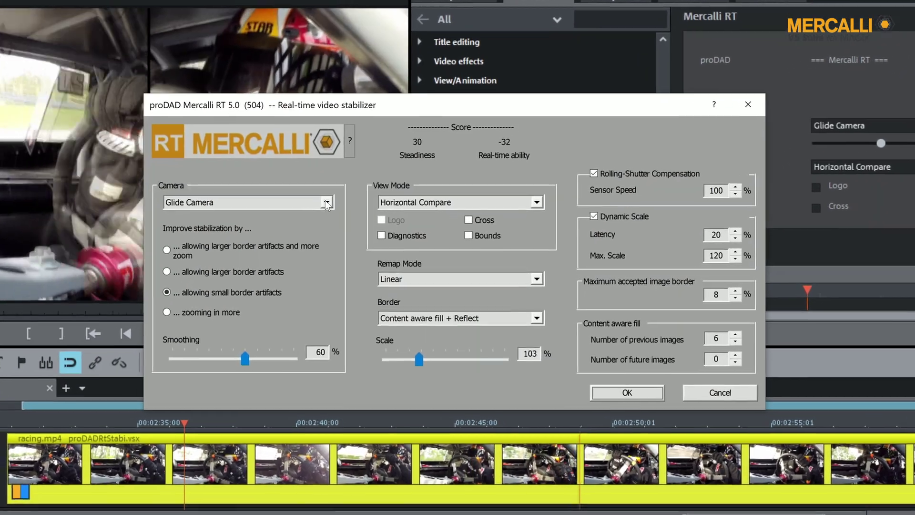
{"action": "left_click", "coordinate": [326, 203]}
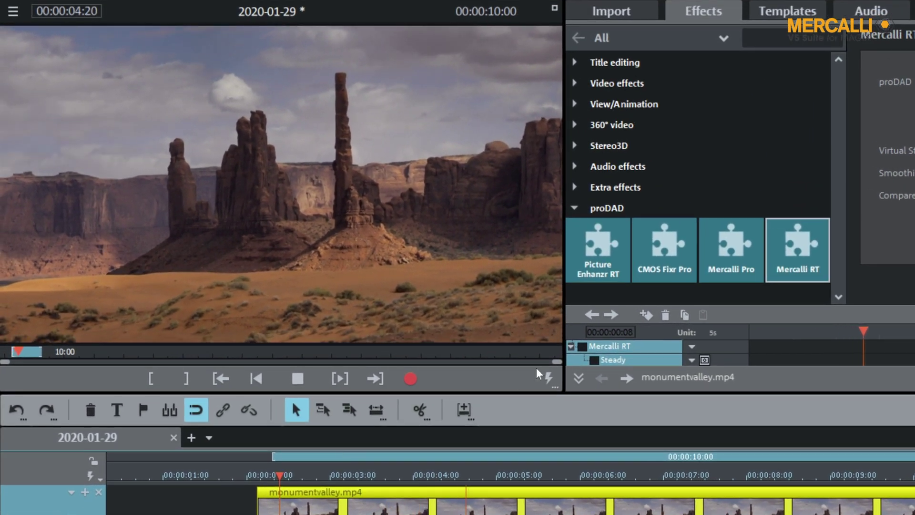
- Enable the Mercalli RT checkbox in the effect list for fordc.mp4
{"action": "left_click", "coordinate": [593, 359]}
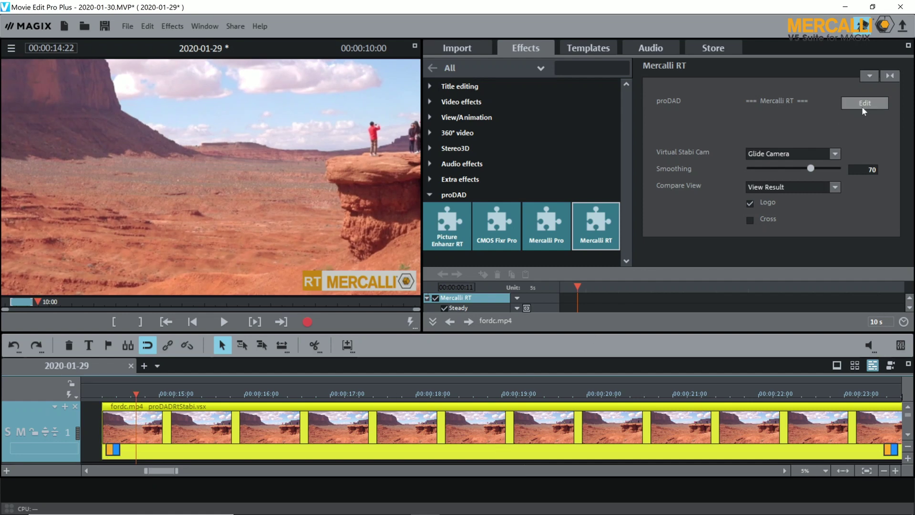
- Confirm the fordc.mp4 Mercalli RT settings and jump to the 15-second mark
{"action": "left_click", "coordinate": [862, 104]}
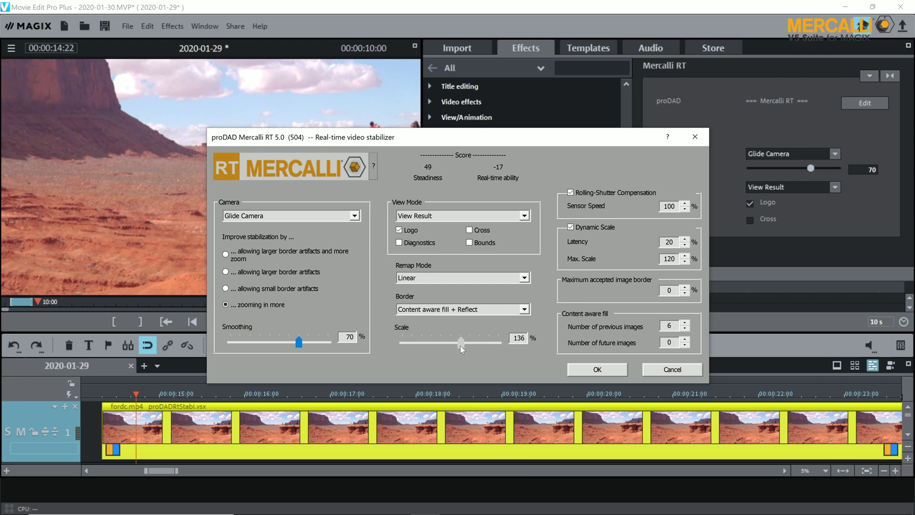
{"action": "left_click", "coordinate": [588, 368]}
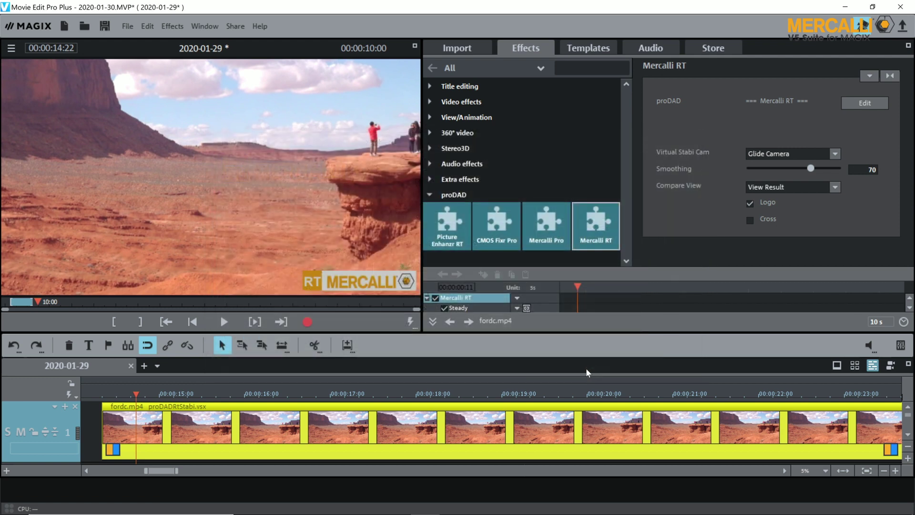
{"action": "left_click", "coordinate": [155, 391]}
{"action": "left_click", "coordinate": [207, 394]}
- Scrub through the stabilized fordc clip and on into goldengate.avi
{"action": "left_click_drag", "start_coordinate": [209, 405], "coordinate": [383, 407]}
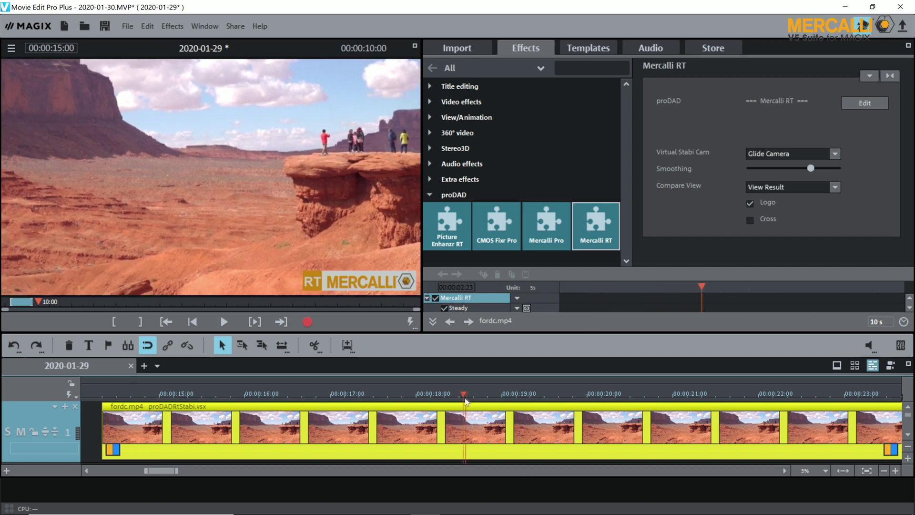
{"action": "left_click_drag", "start_coordinate": [464, 401], "coordinate": [749, 382]}
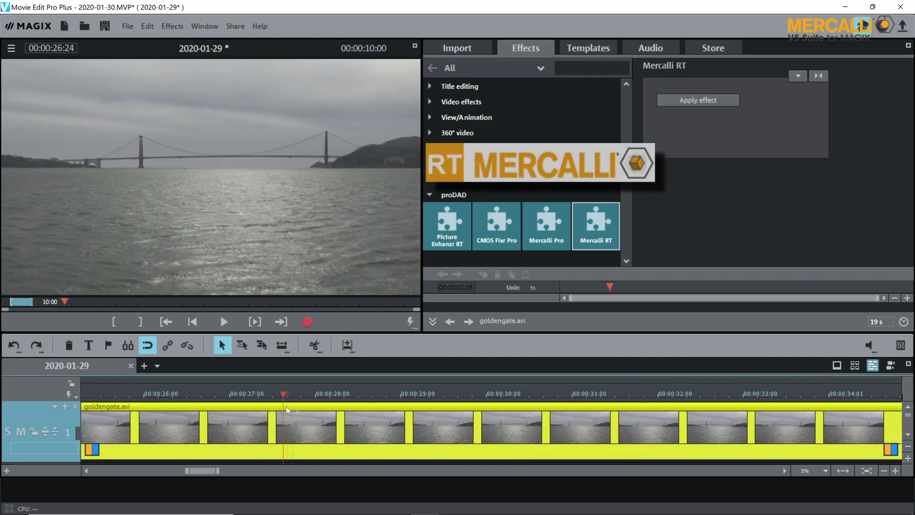
{"action": "mouse_move", "coordinate": [286, 425]}
{"action": "left_mouse_down"}
{"action": "mouse_move", "coordinate": [599, 425]}
{"action": "mouse_move", "coordinate": [227, 429]}
{"action": "left_mouse_up"}
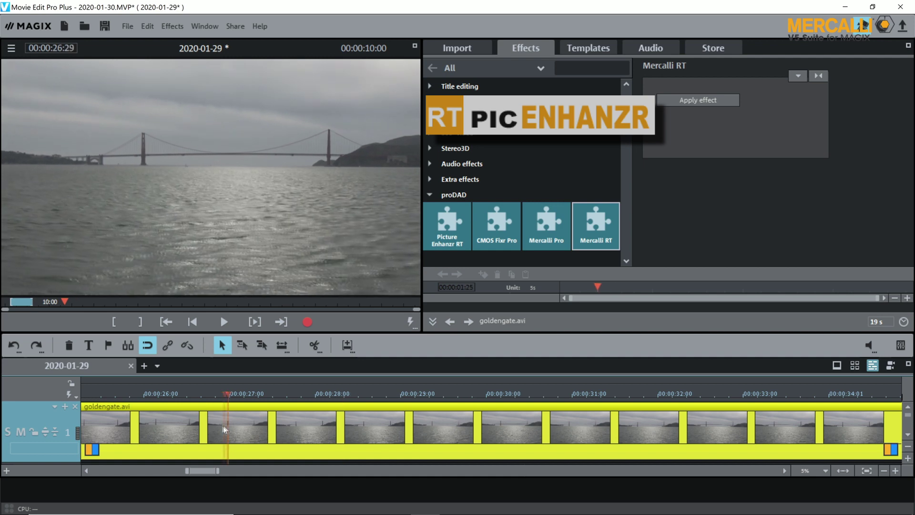
- Apply Picture Enhanzr RT to goldengate.avi with brightness 93 and dynamics 139
{"action": "left_click", "coordinate": [437, 244]}
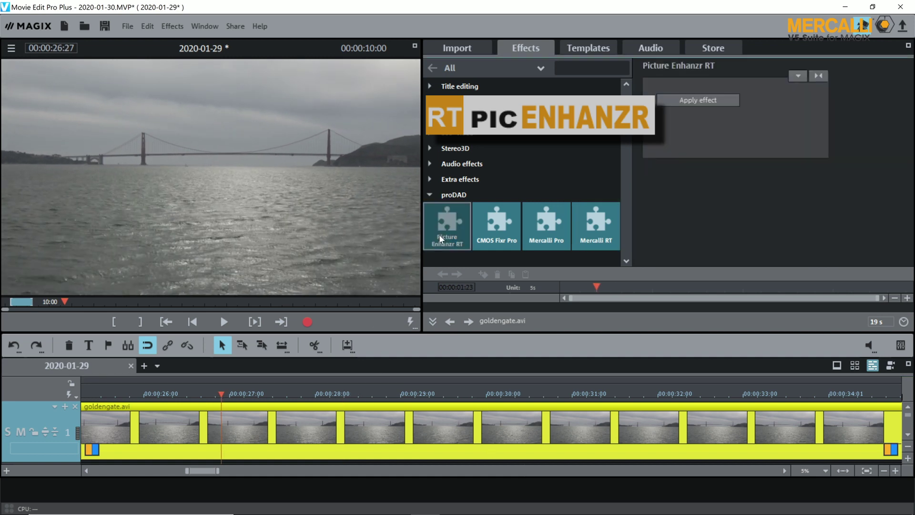
{"action": "left_click", "coordinate": [701, 102]}
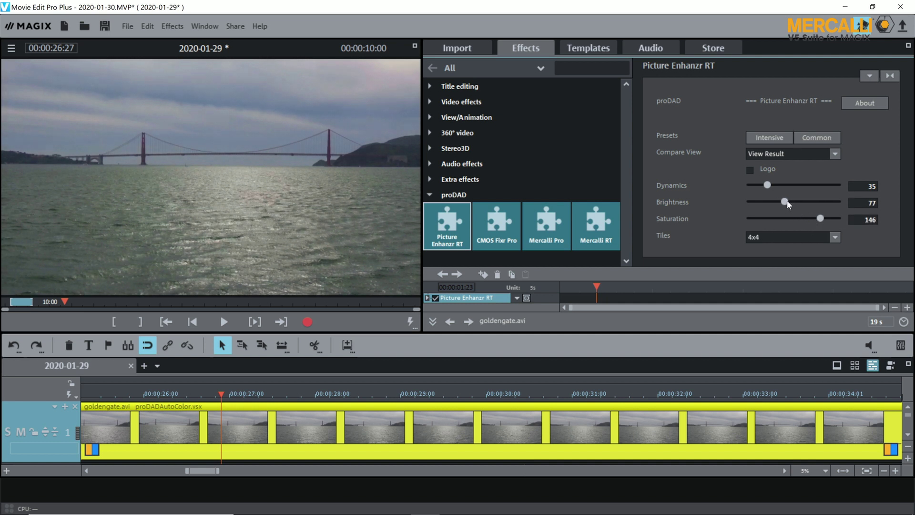
{"action": "left_click_drag", "start_coordinate": [787, 204], "coordinate": [802, 205]}
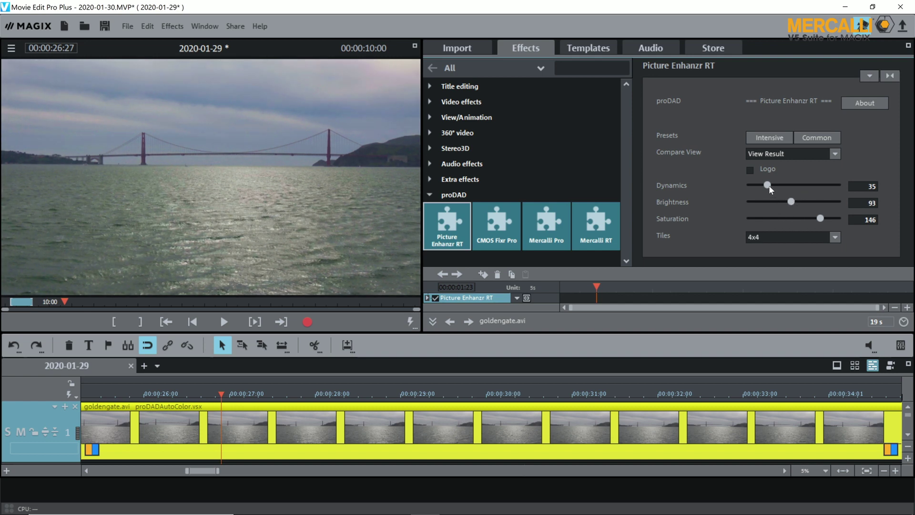
{"action": "left_click_drag", "start_coordinate": [768, 185], "coordinate": [811, 188]}
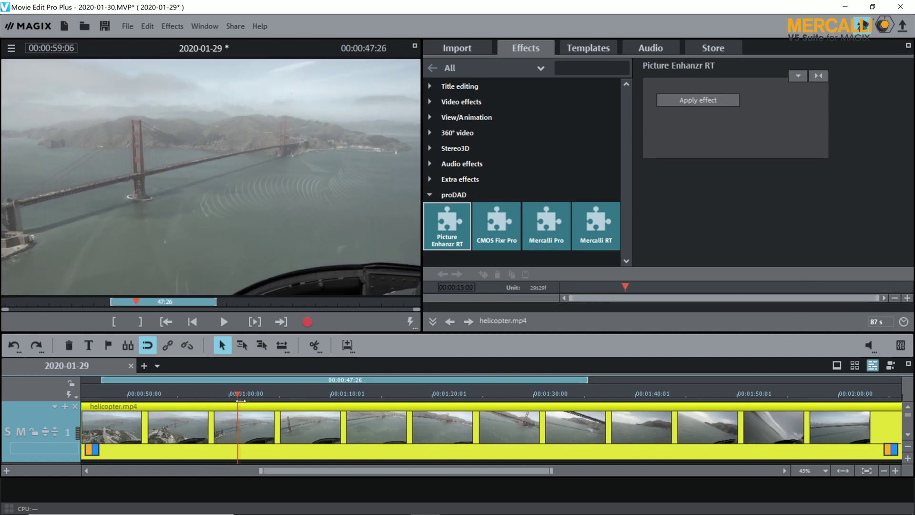
{"action": "left_click_drag", "start_coordinate": [241, 401], "coordinate": [539, 429]}
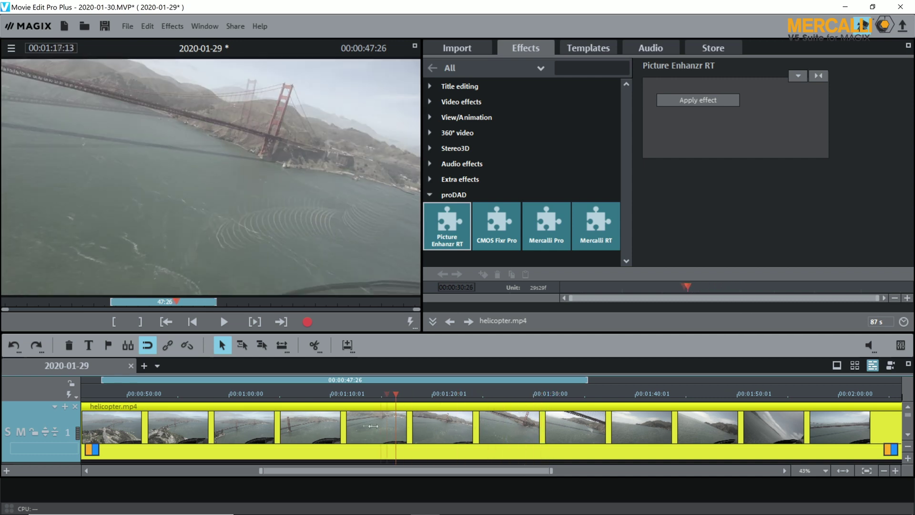
- Apply Picture Enhanzr RT to helicopter.mp4 and scrub through the more vivid footage
{"action": "left_click_drag", "start_coordinate": [540, 429], "coordinate": [162, 406]}
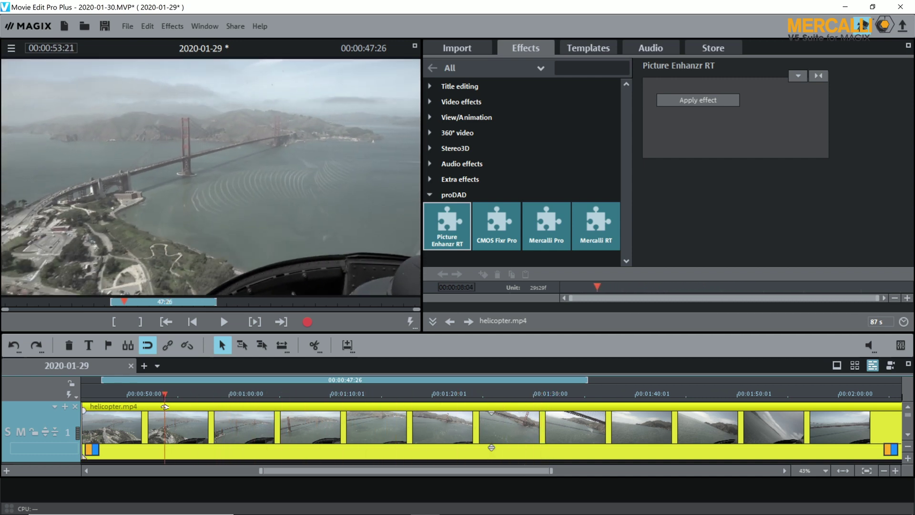
{"action": "left_click", "coordinate": [690, 101]}
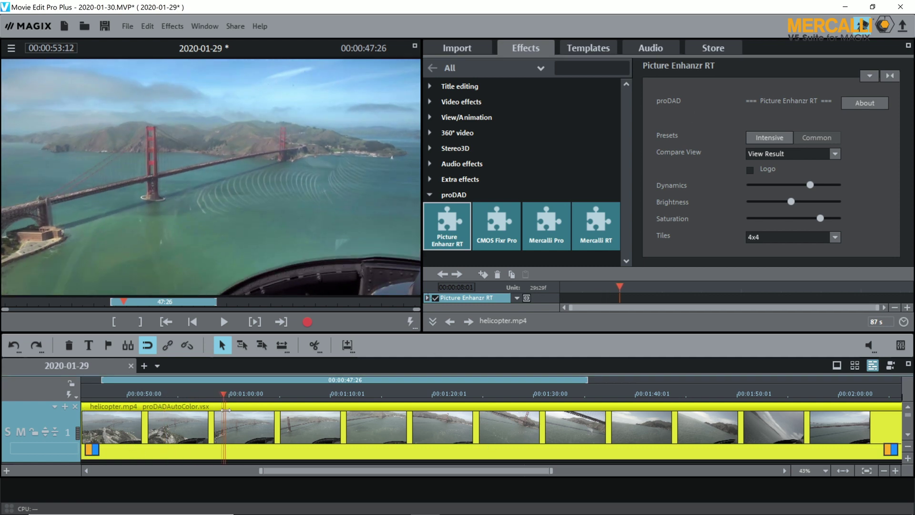
{"action": "left_click_drag", "start_coordinate": [226, 406], "coordinate": [597, 479]}
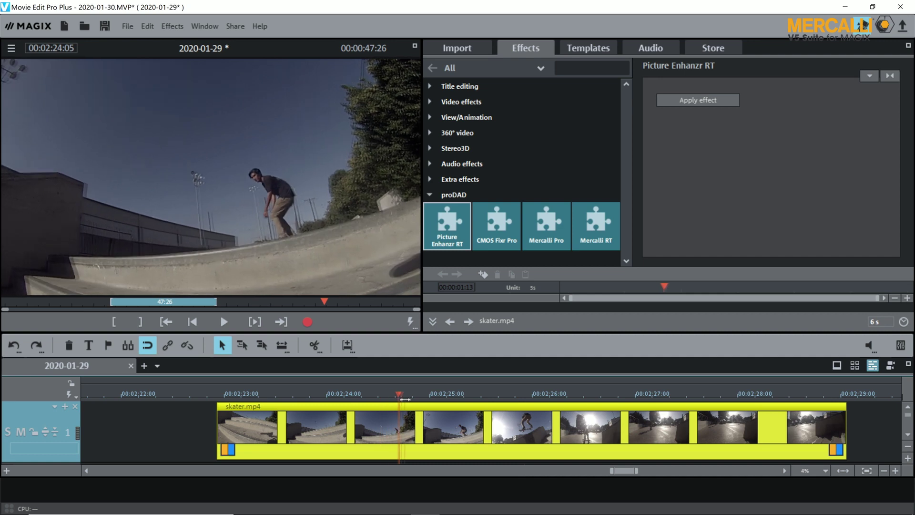
- Apply Picture Enhanzr RT to skater.mp4 at a chosen preview frame
{"action": "left_click_drag", "start_coordinate": [404, 398], "coordinate": [548, 400]}
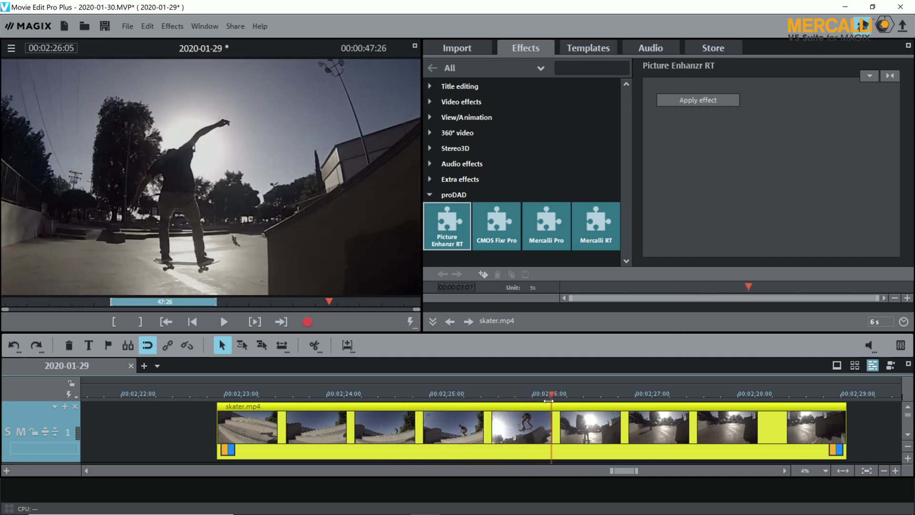
{"action": "left_click_drag", "start_coordinate": [540, 403], "coordinate": [535, 403]}
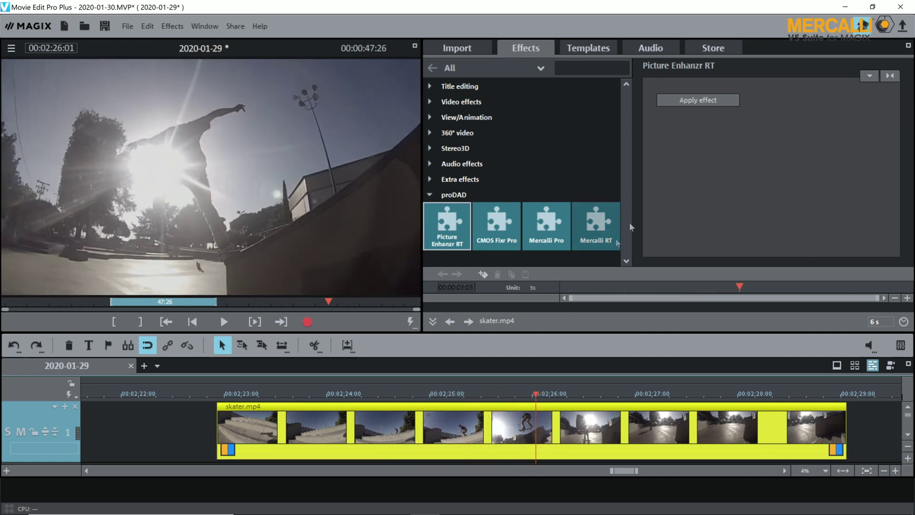
{"action": "left_click", "coordinate": [707, 104]}
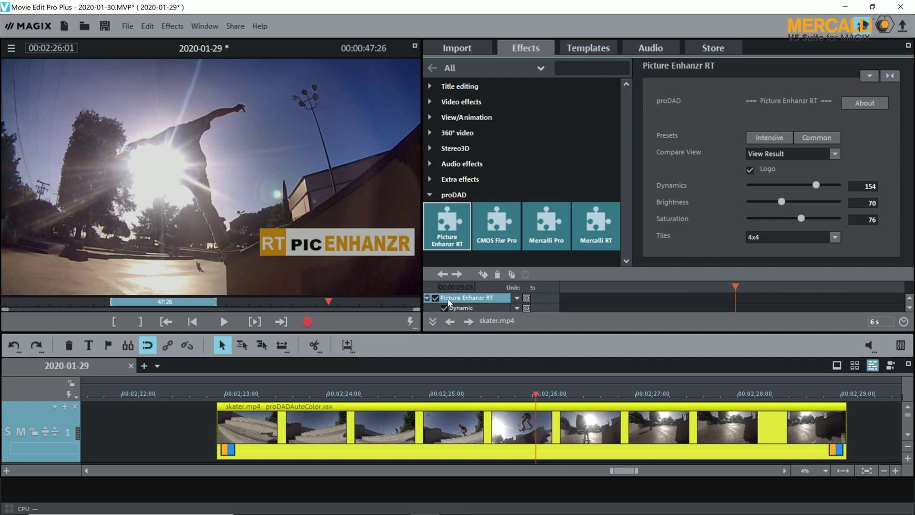
- Toggle the skater.mp4 enhancement off and on twice to compare before and after
{"action": "left_click", "coordinate": [435, 298]}
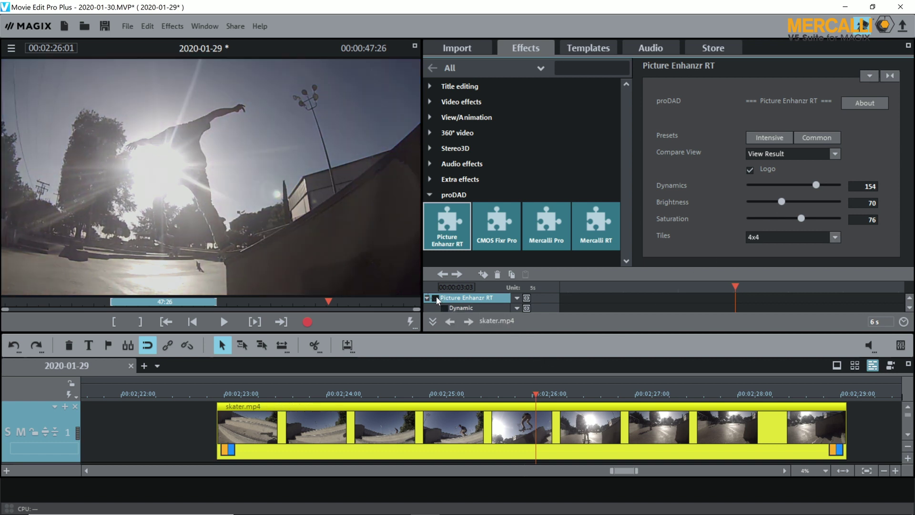
{"action": "left_click", "coordinate": [436, 298]}
{"action": "left_click", "coordinate": [435, 297]}
{"action": "left_click", "coordinate": [435, 298]}
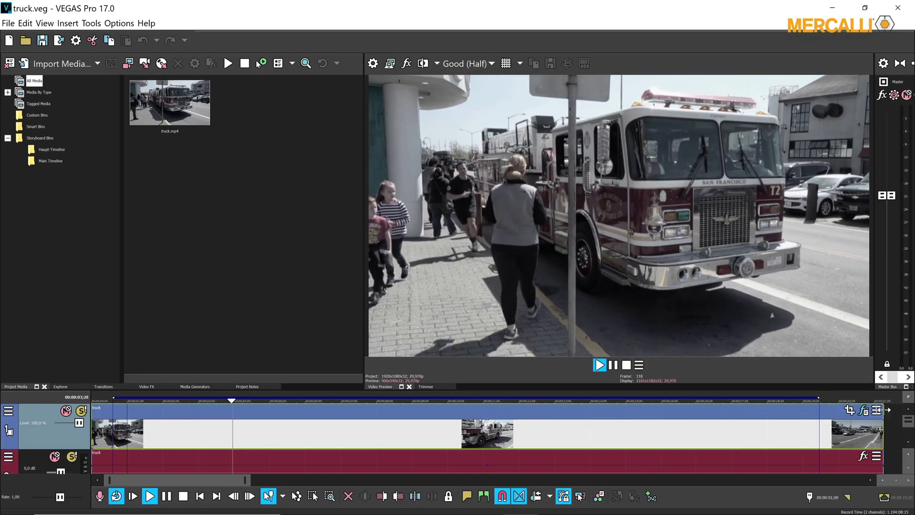
- In truck.mp4's Video Event FX, set Picture Enhanzr RT saturation 0,67 and dynamics 0,48
{"action": "left_click", "coordinate": [864, 413]}
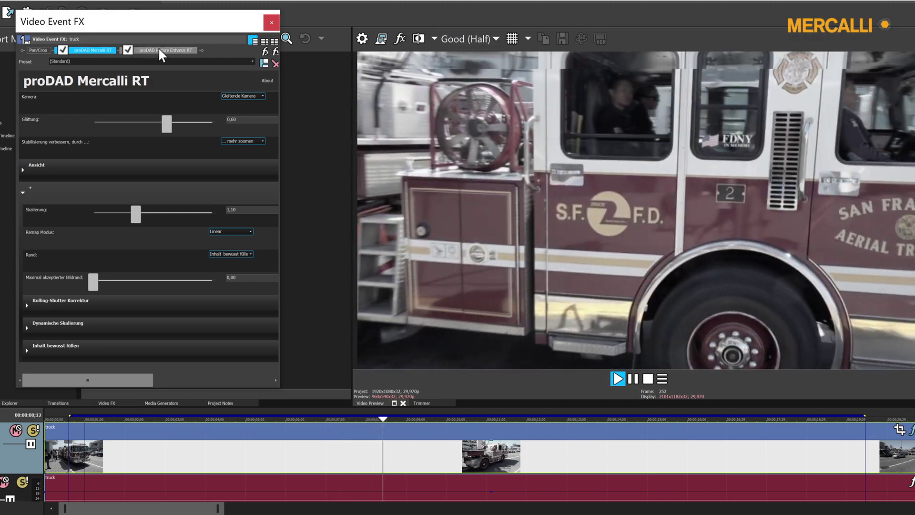
{"action": "left_click", "coordinate": [159, 51]}
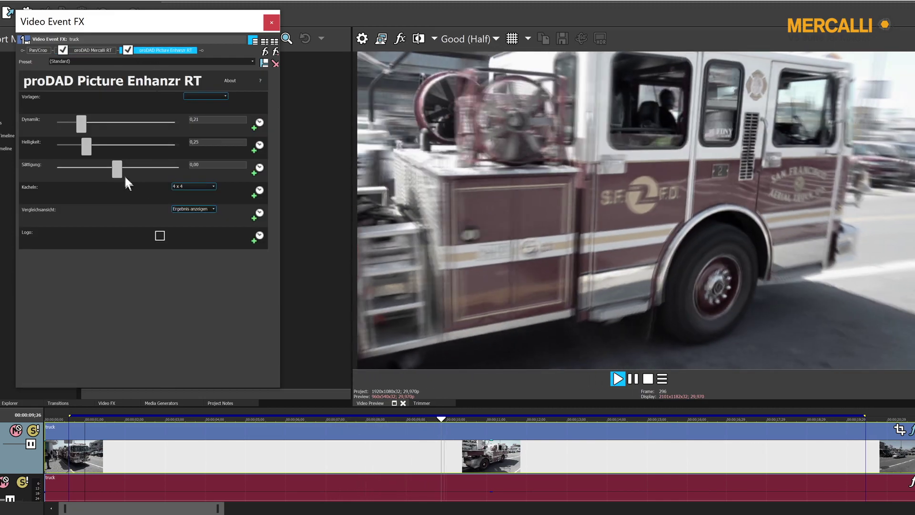
{"action": "left_click_drag", "start_coordinate": [118, 168], "coordinate": [159, 169]}
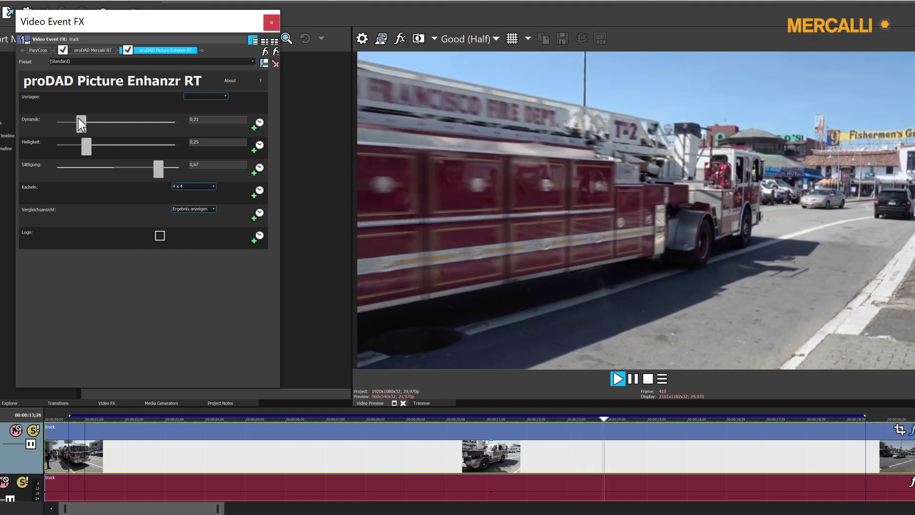
{"action": "left_click_drag", "start_coordinate": [80, 123], "coordinate": [114, 125]}
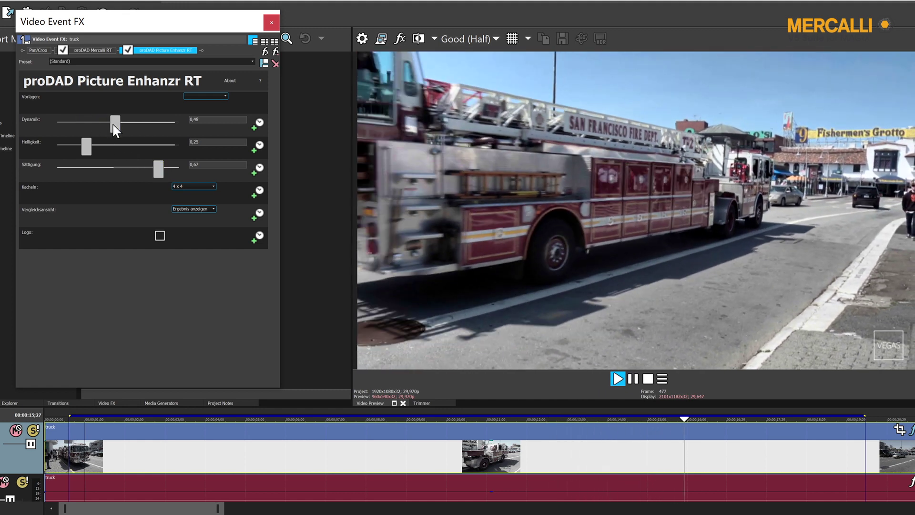